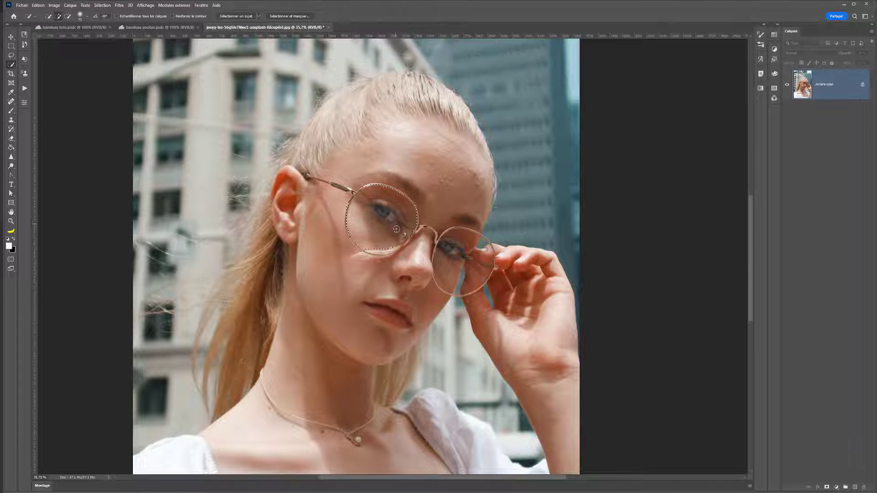
Step: Clear the existing selection around the lens and activate the standard Pen tool
{"action": "scroll", "coordinate": [418, 227], "scroll_direction": "up", "scroll_amount": 3}
{"action": "scroll", "coordinate": [425, 230], "scroll_direction": "up", "scroll_amount": 1}
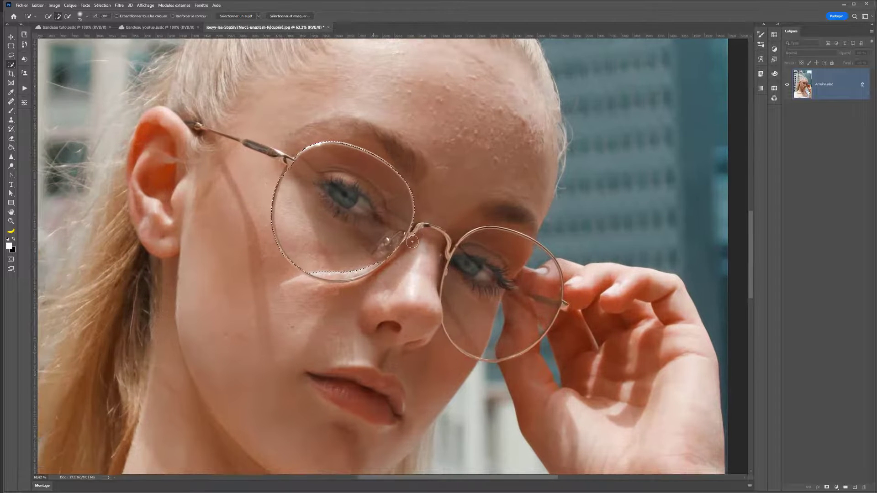
{"action": "key", "text": "ctrl+d"}
{"action": "left_click", "coordinate": [12, 175]}
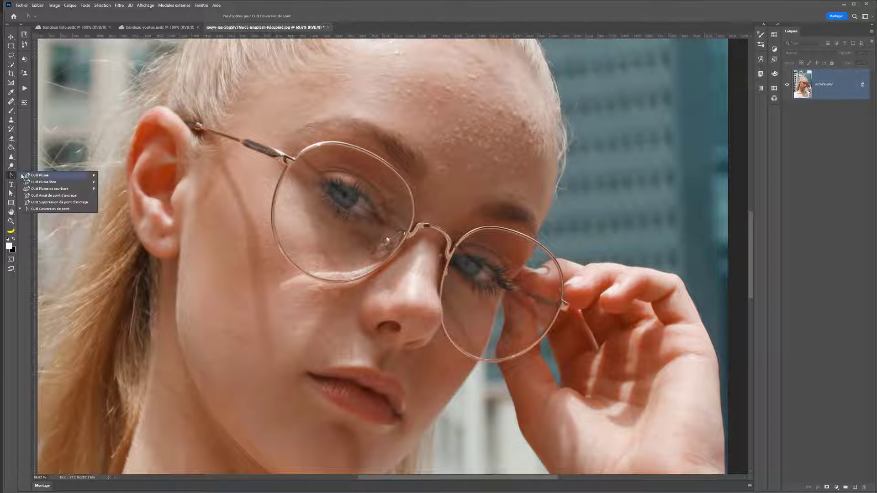
{"action": "left_click", "coordinate": [27, 177]}
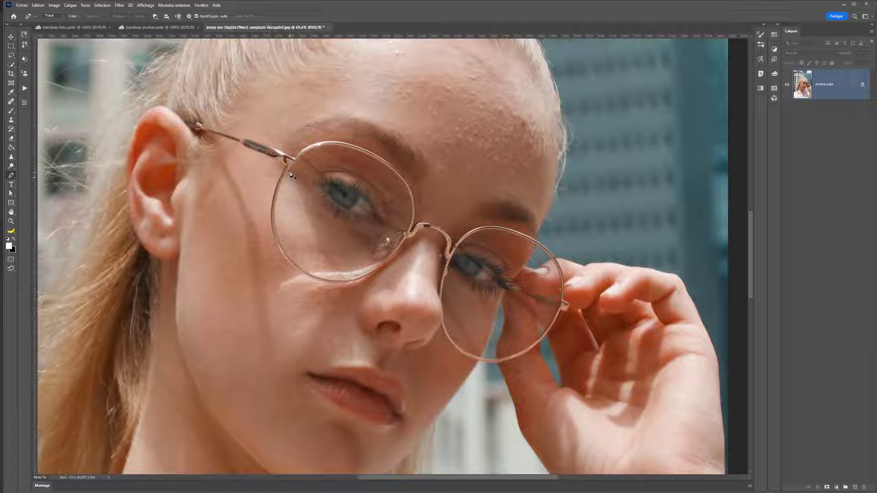
Step: Trace a closed path along the inner rim of the lens nearest the visible ear
{"action": "left_click", "coordinate": [297, 159]}
{"action": "left_click", "coordinate": [189, 16]}
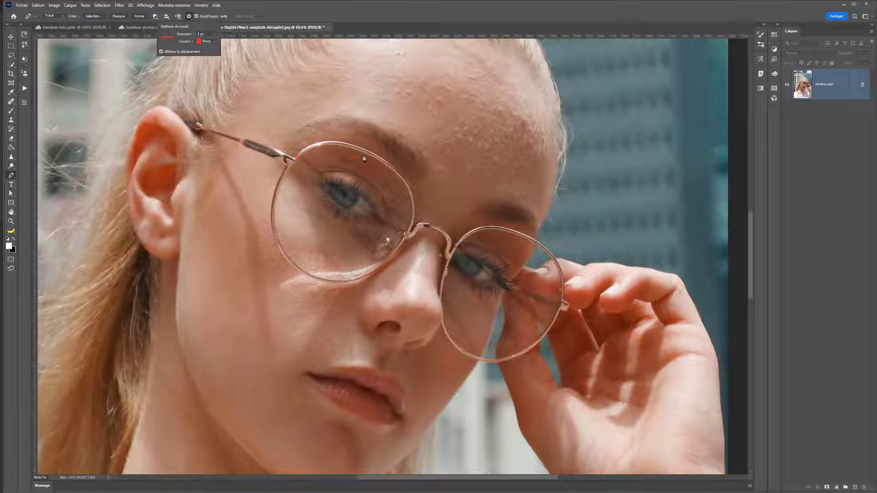
{"action": "left_click_drag", "start_coordinate": [367, 156], "coordinate": [336, 118]}
{"action": "left_click_drag", "start_coordinate": [430, 143], "coordinate": [315, 146]}
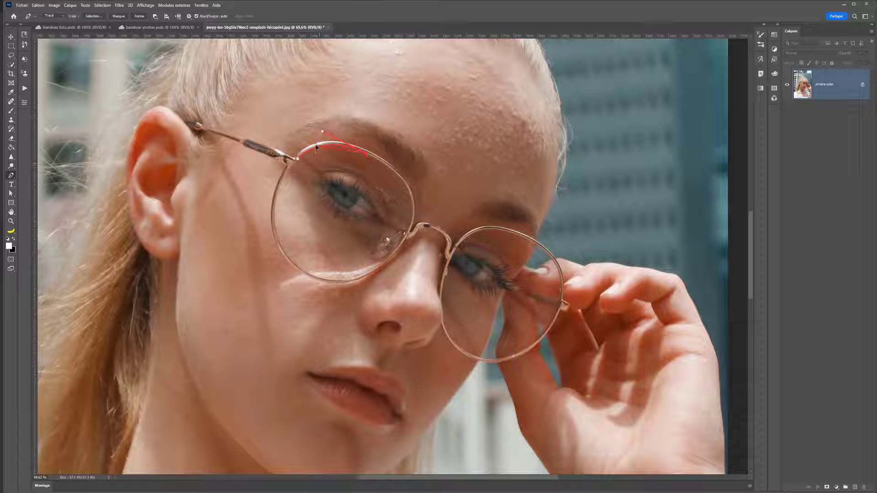
{"action": "left_click_drag", "start_coordinate": [363, 171], "coordinate": [398, 178]}
{"action": "left_click", "coordinate": [413, 201]}
{"action": "left_click", "coordinate": [404, 237]}
{"action": "left_click", "coordinate": [380, 271]}
{"action": "key", "text": "ctrl+z"}
{"action": "left_click", "coordinate": [350, 280]}
{"action": "left_click_drag", "start_coordinate": [302, 273], "coordinate": [283, 251]}
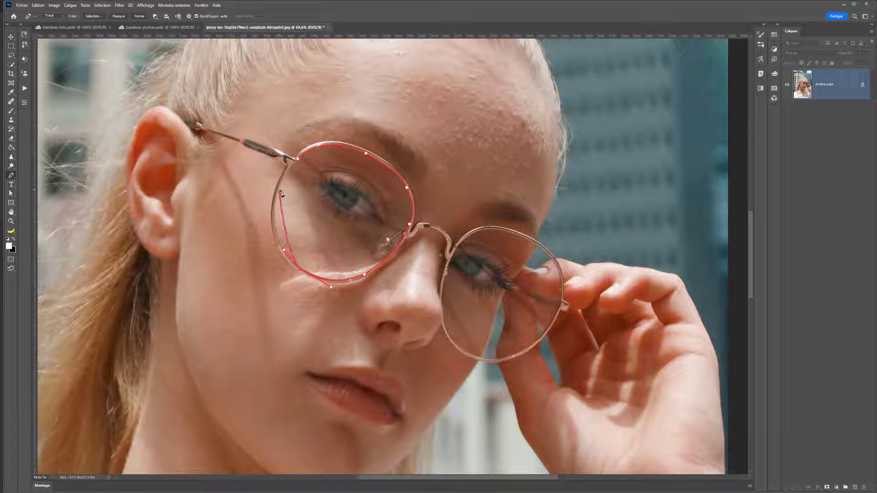
{"action": "left_click_drag", "start_coordinate": [280, 191], "coordinate": [287, 167]}
{"action": "left_click", "coordinate": [298, 160]}
Step: Trace a second closed path along the inner rim of the lens next to the raised hand
{"action": "left_click_drag", "start_coordinate": [416, 259], "coordinate": [284, 201]}
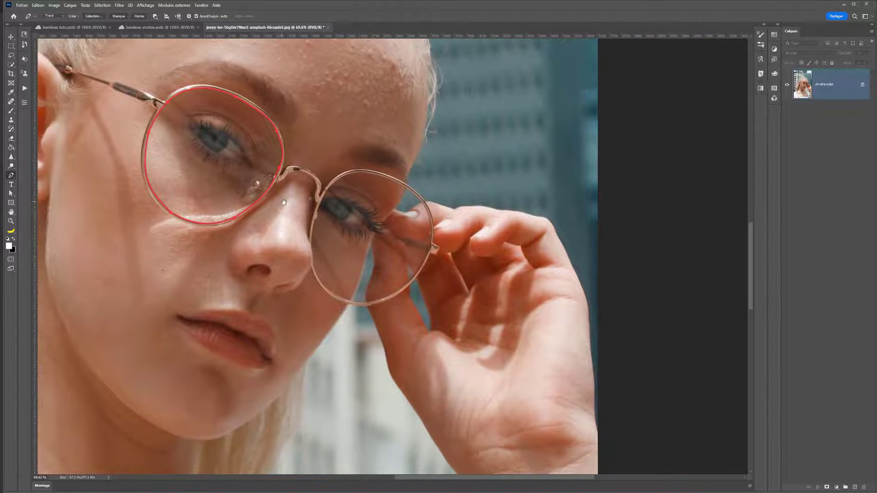
{"action": "left_click", "coordinate": [359, 175]}
{"action": "left_click_drag", "start_coordinate": [441, 218], "coordinate": [425, 260]}
{"action": "left_click_drag", "start_coordinate": [373, 303], "coordinate": [350, 301]}
{"action": "left_click", "coordinate": [316, 272]}
{"action": "left_click_drag", "start_coordinate": [316, 272], "coordinate": [298, 232]}
{"action": "left_click_drag", "start_coordinate": [352, 304], "coordinate": [349, 302]}
{"action": "mouse_move", "coordinate": [299, 235]}
{"action": "left_mouse_down"}
{"action": "mouse_move", "coordinate": [311, 265]}
{"action": "mouse_move", "coordinate": [310, 236]}
{"action": "left_mouse_up"}
{"action": "left_click_drag", "start_coordinate": [358, 173], "coordinate": [397, 172]}
Step: Merge the lens path components and convert the path into a new anti-aliased selection
{"action": "left_click", "coordinate": [155, 17]}
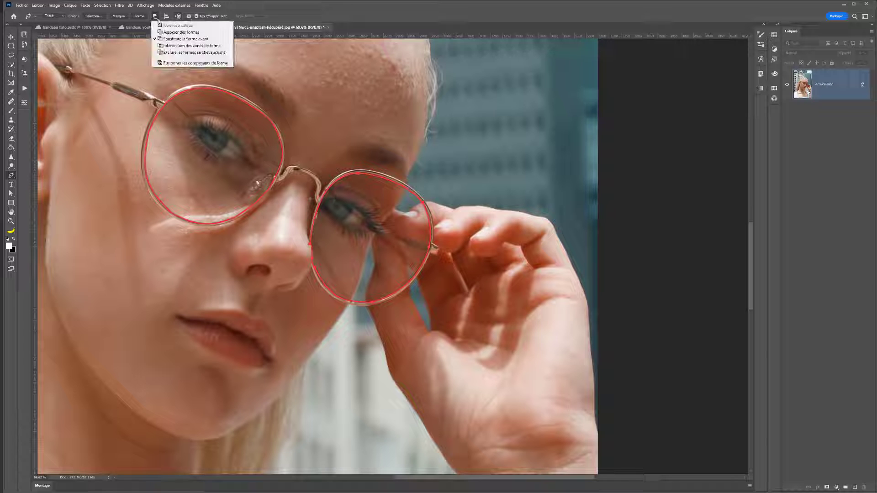
{"action": "left_click", "coordinate": [180, 63]}
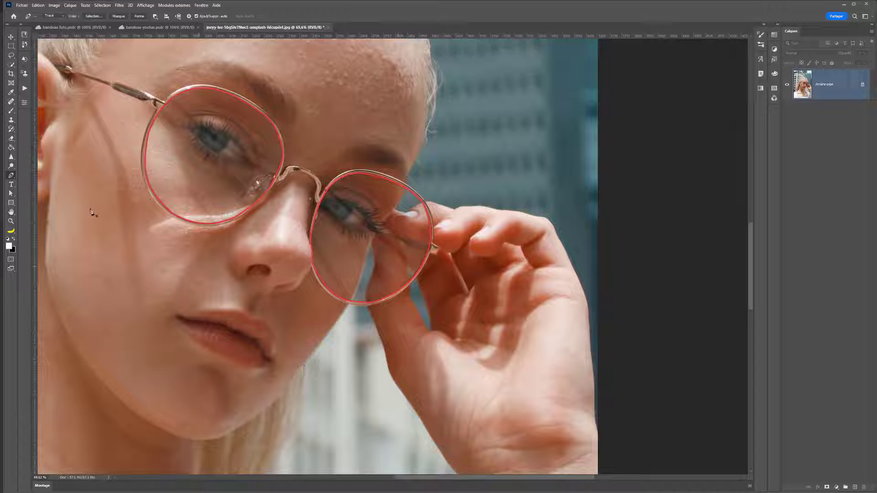
{"action": "left_click", "coordinate": [92, 17]}
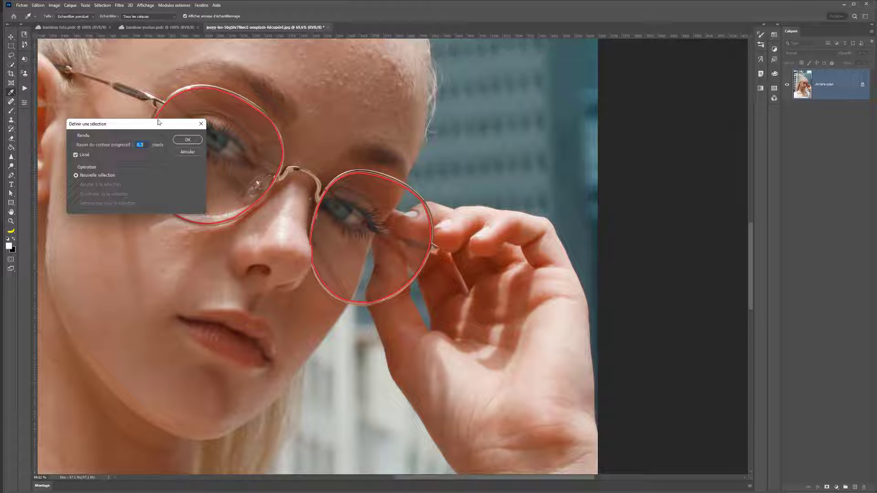
{"action": "left_click", "coordinate": [184, 140]}
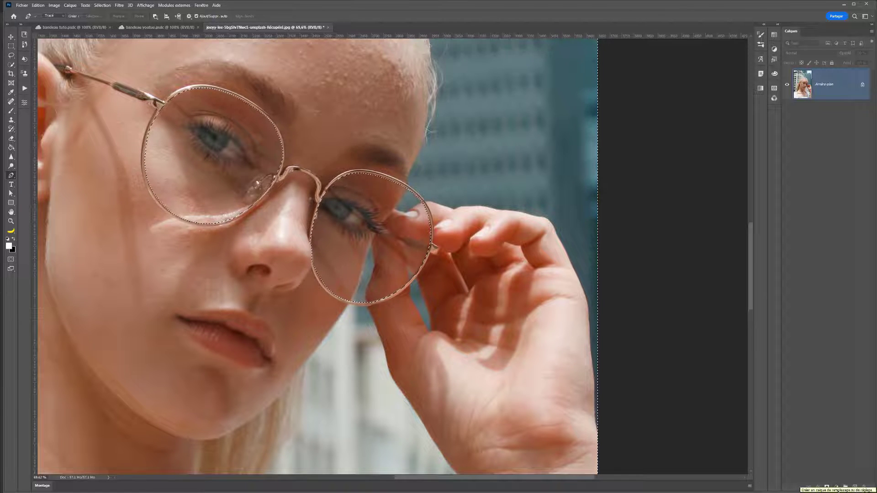
Step: Add a linear gradient fill layer at 90° from the selection and invert its mask to restrict it to the lenses
{"action": "left_click", "coordinate": [836, 491]}
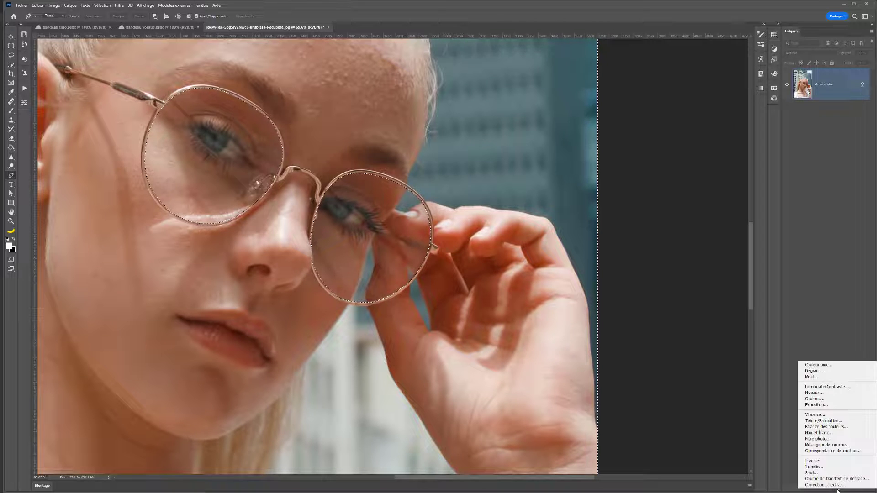
{"action": "left_click", "coordinate": [809, 371]}
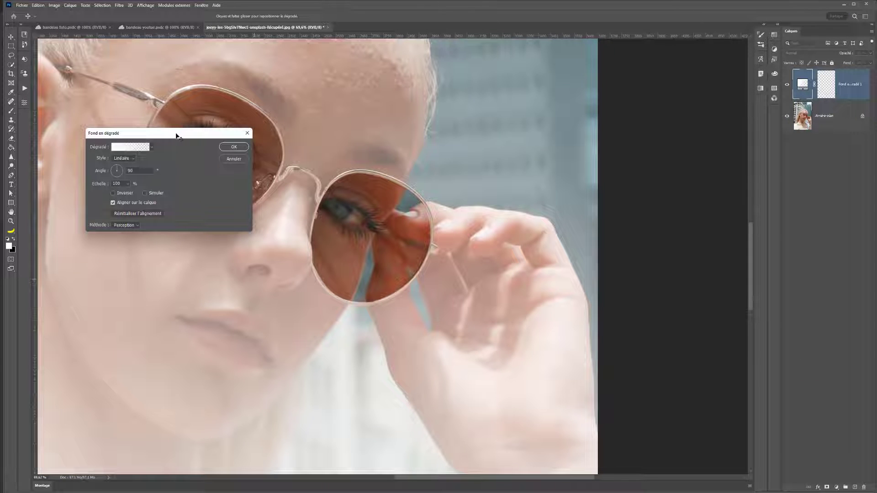
{"action": "left_click_drag", "start_coordinate": [205, 136], "coordinate": [322, 132]}
{"action": "left_click", "coordinate": [327, 143]}
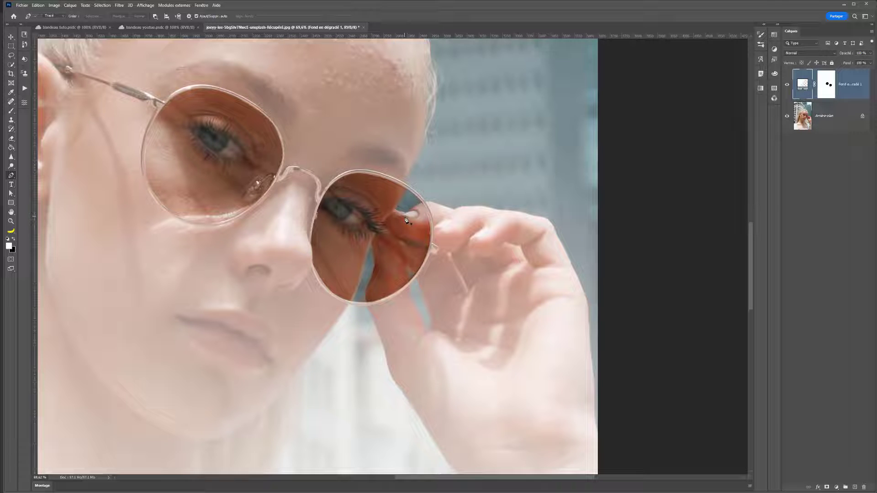
{"action": "left_click", "coordinate": [831, 86]}
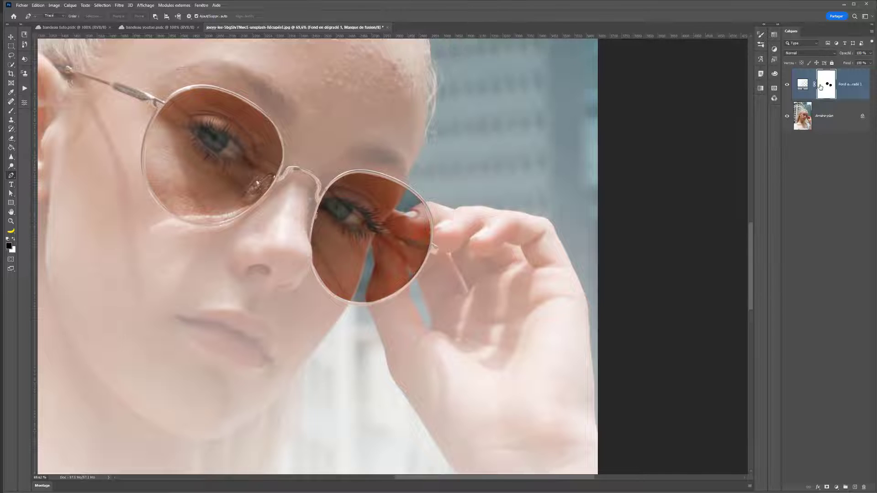
{"action": "key", "text": "ctrl+i"}
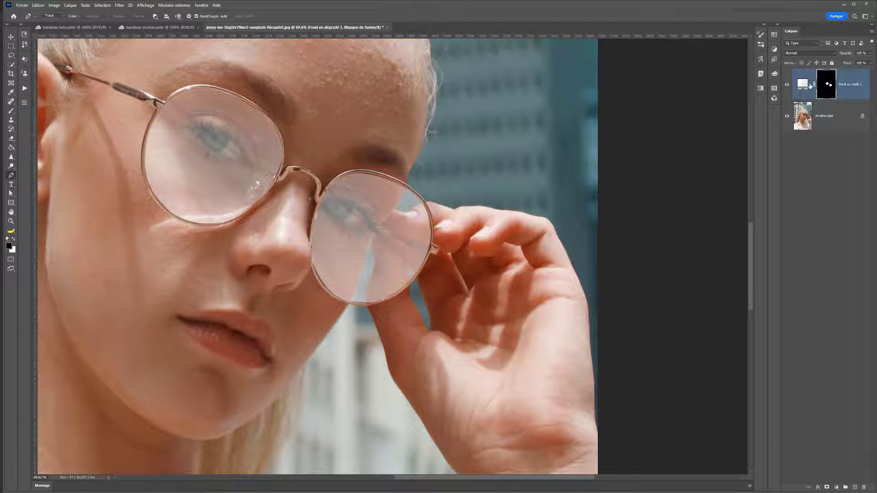
Step: Open the fill layer's gradient for editing and set its starting color stop to black (000000)
{"action": "double_click", "coordinate": [802, 84]}
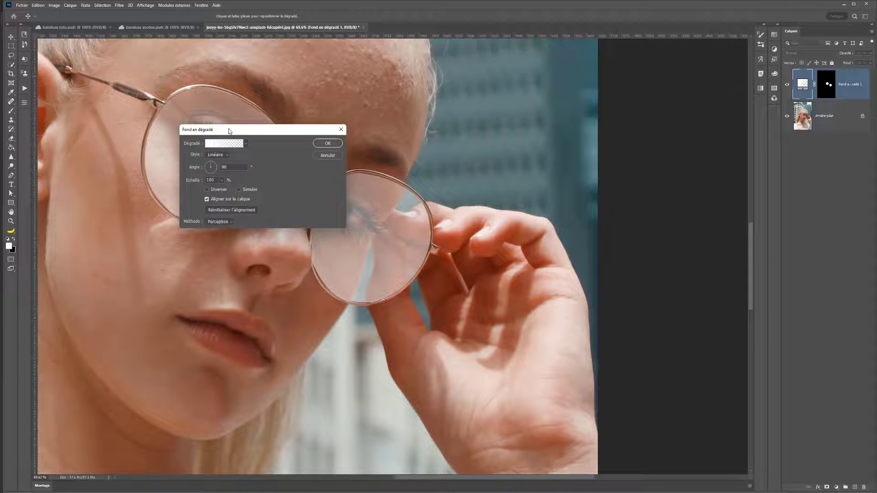
{"action": "left_click_drag", "start_coordinate": [229, 131], "coordinate": [505, 101]}
{"action": "scroll", "coordinate": [350, 196], "scroll_direction": "down", "scroll_amount": 5}
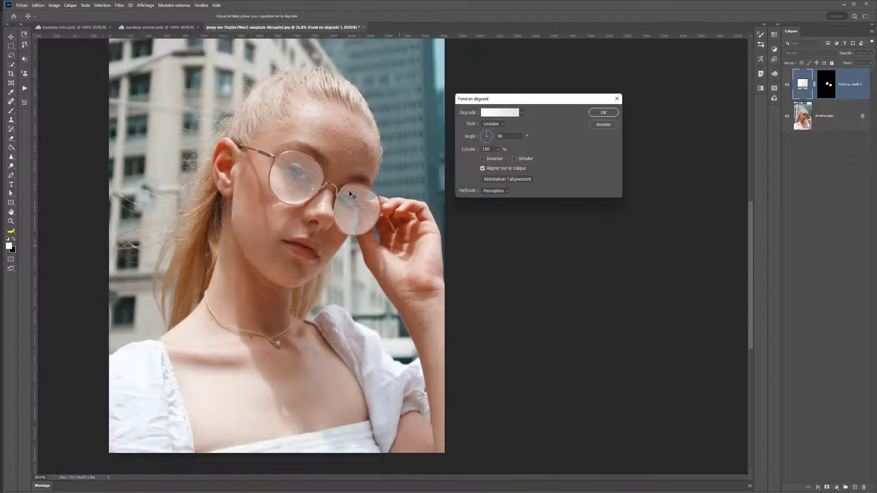
{"action": "scroll", "coordinate": [350, 197], "scroll_direction": "up", "scroll_amount": 1}
{"action": "left_click_drag", "start_coordinate": [515, 97], "coordinate": [625, 72]}
{"action": "left_click", "coordinate": [614, 88]}
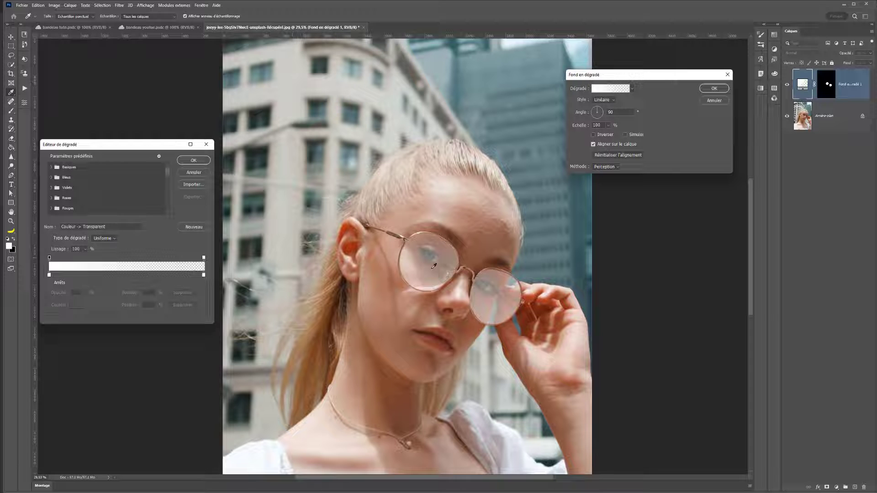
{"action": "left_click", "coordinate": [50, 275]}
{"action": "double_click", "coordinate": [50, 275]}
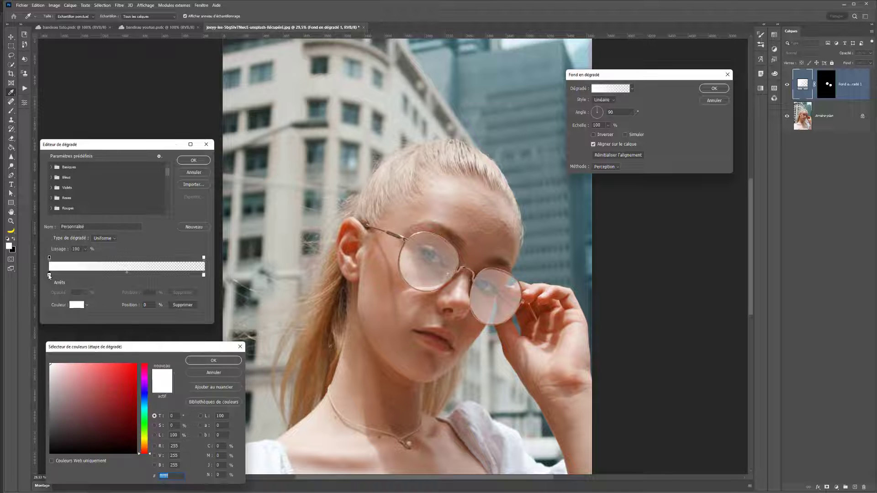
{"action": "type", "text": "000000"}
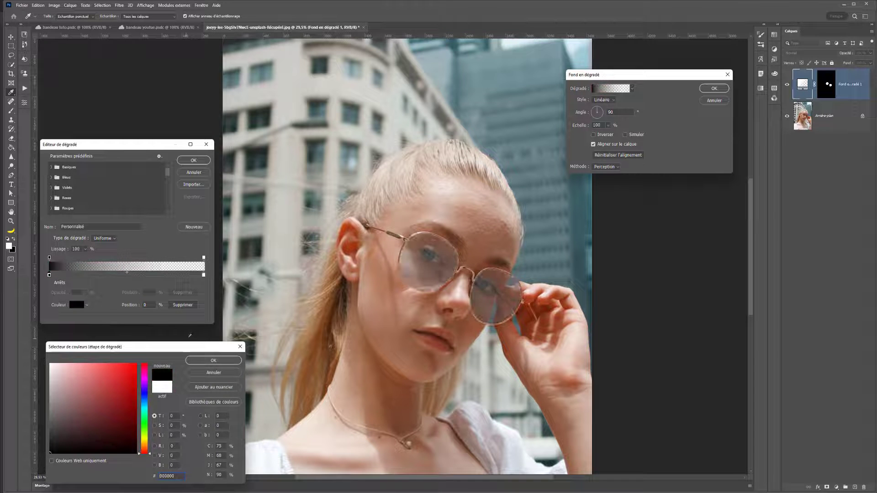
{"action": "left_click", "coordinate": [211, 360]}
Step: Set the gradient's end color stop to black (000000) and its end opacity stop to 25%
{"action": "left_click", "coordinate": [204, 275]}
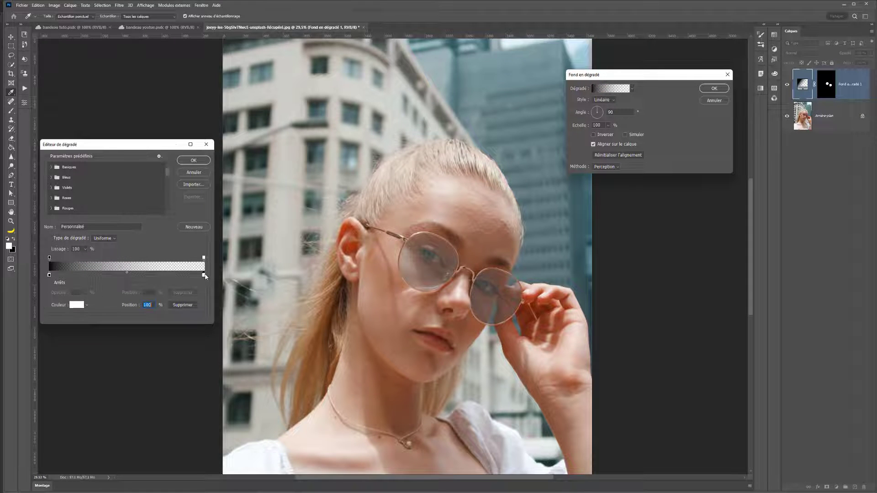
{"action": "double_click", "coordinate": [203, 275]}
{"action": "type", "text": "000000"}
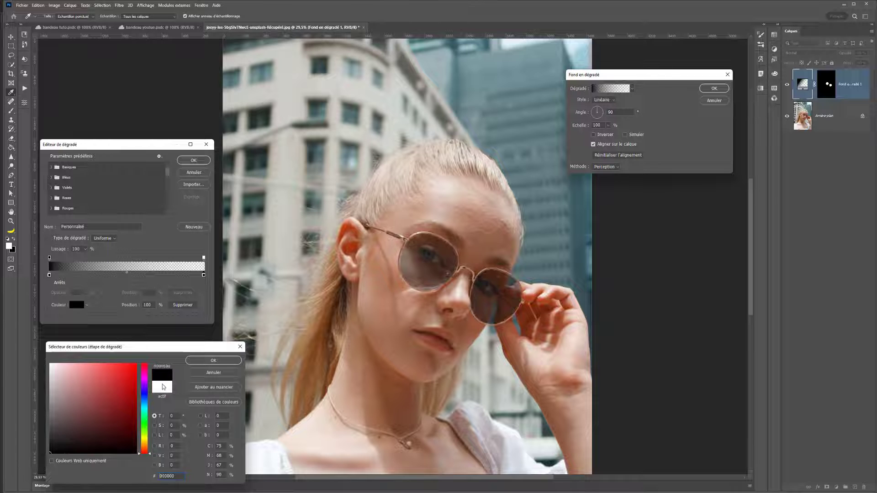
{"action": "left_click", "coordinate": [217, 361]}
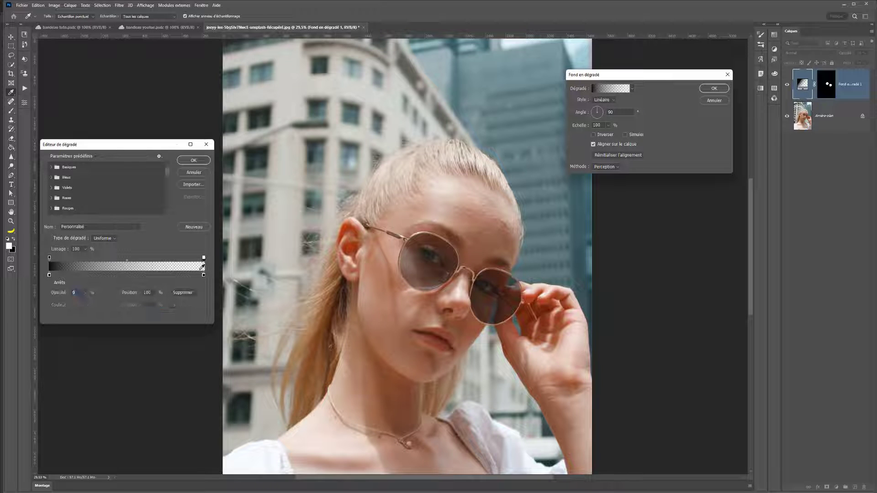
{"action": "left_click", "coordinate": [204, 257]}
{"action": "mouse_move", "coordinate": [84, 303]}
{"action": "left_mouse_down"}
{"action": "mouse_move", "coordinate": [105, 301]}
{"action": "mouse_move", "coordinate": [92, 302]}
{"action": "left_mouse_up"}
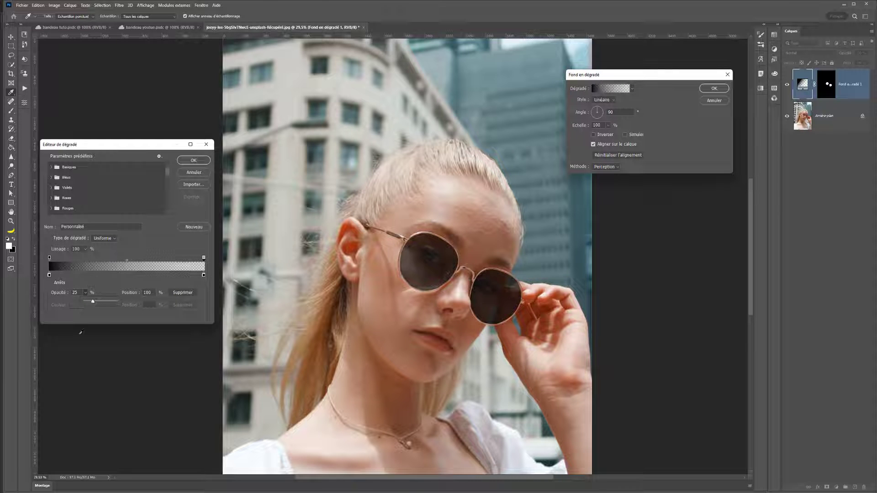
Step: Change the gradient's end color stop to a bright orange-red
{"action": "left_click", "coordinate": [203, 274]}
{"action": "double_click", "coordinate": [204, 275]}
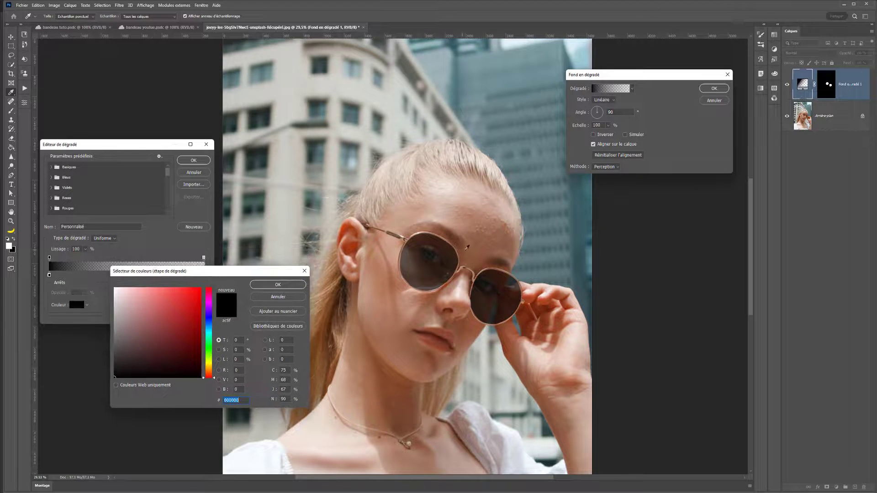
{"action": "type", "text": "ec5400"}
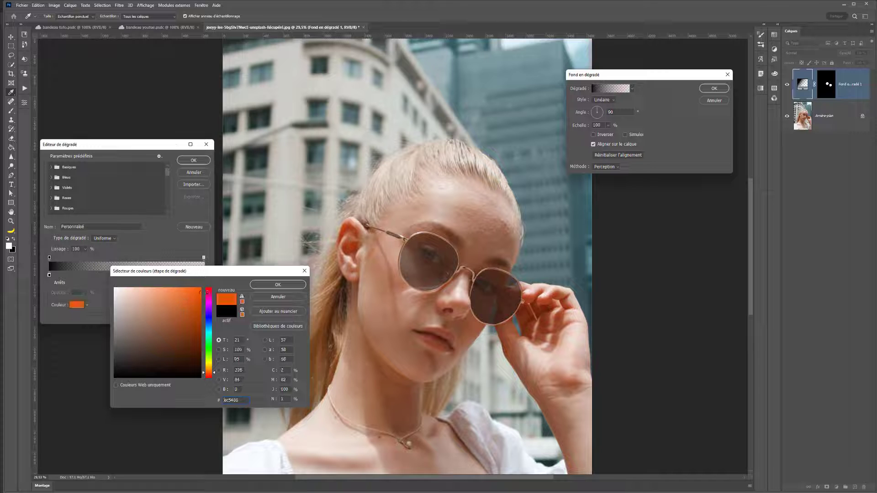
{"action": "left_click_drag", "start_coordinate": [207, 292], "coordinate": [203, 292]}
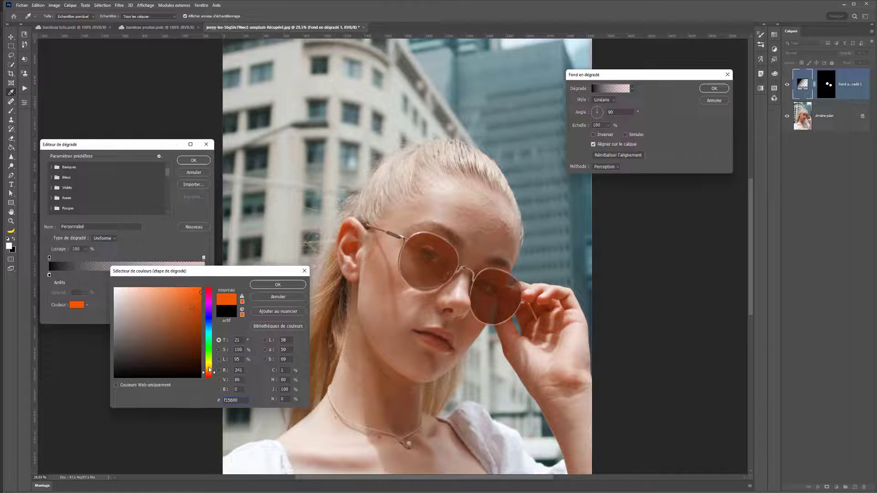
{"action": "left_click_drag", "start_coordinate": [209, 369], "coordinate": [210, 375]}
{"action": "left_click", "coordinate": [289, 284]}
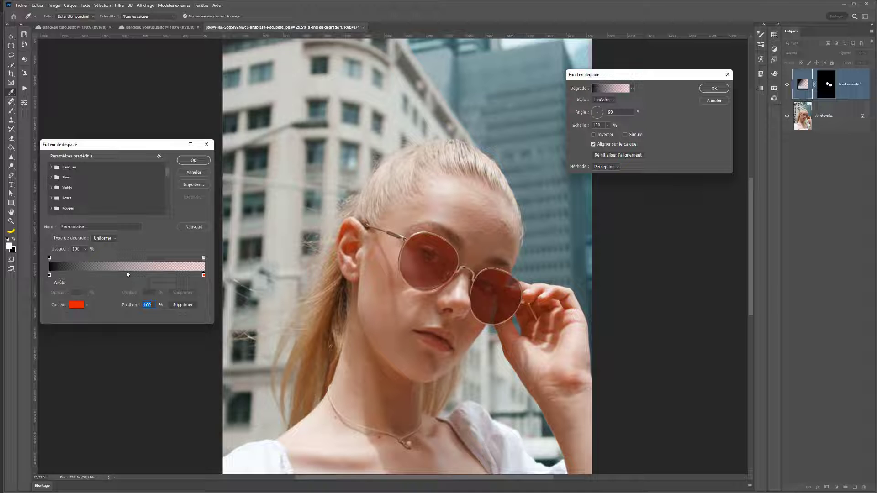
{"action": "left_click", "coordinate": [128, 273]}
{"action": "left_click_drag", "start_coordinate": [145, 275], "coordinate": [184, 274]}
{"action": "left_click", "coordinate": [162, 274]}
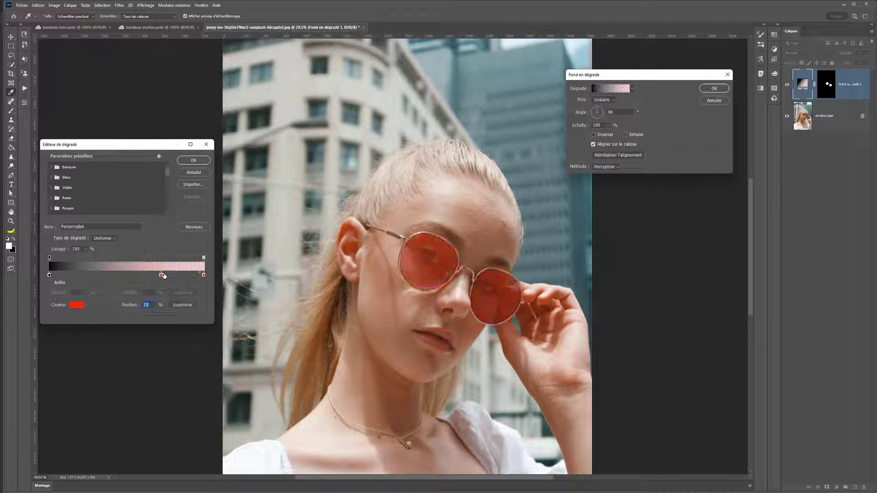
{"action": "left_click", "coordinate": [168, 274]}
{"action": "left_click_drag", "start_coordinate": [160, 276], "coordinate": [160, 302]}
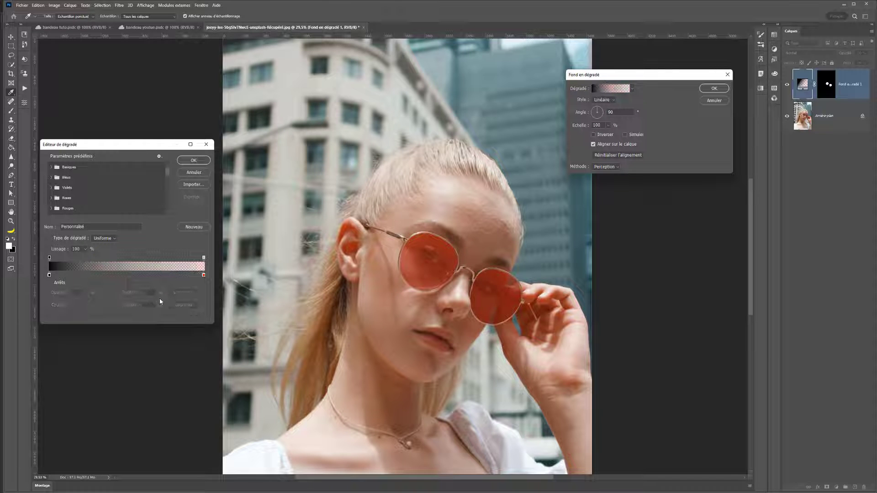
{"action": "left_click", "coordinate": [119, 275]}
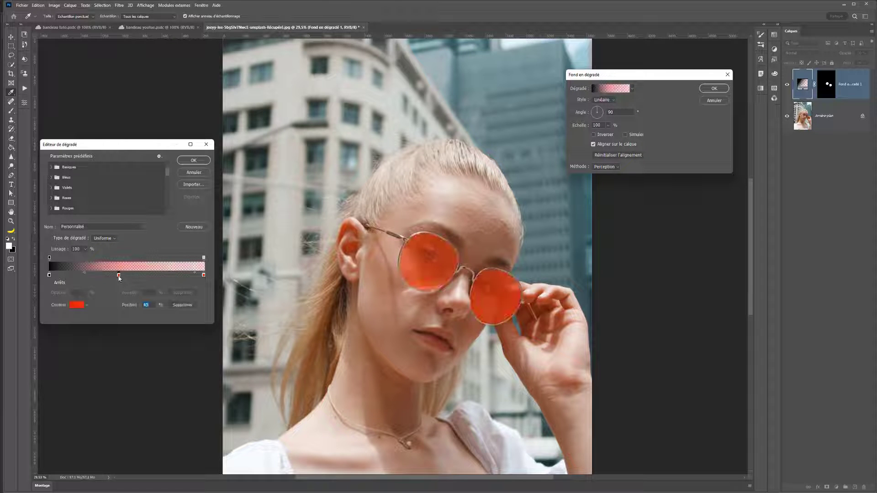
{"action": "key", "text": "ctrl+z"}
{"action": "left_click", "coordinate": [186, 273]}
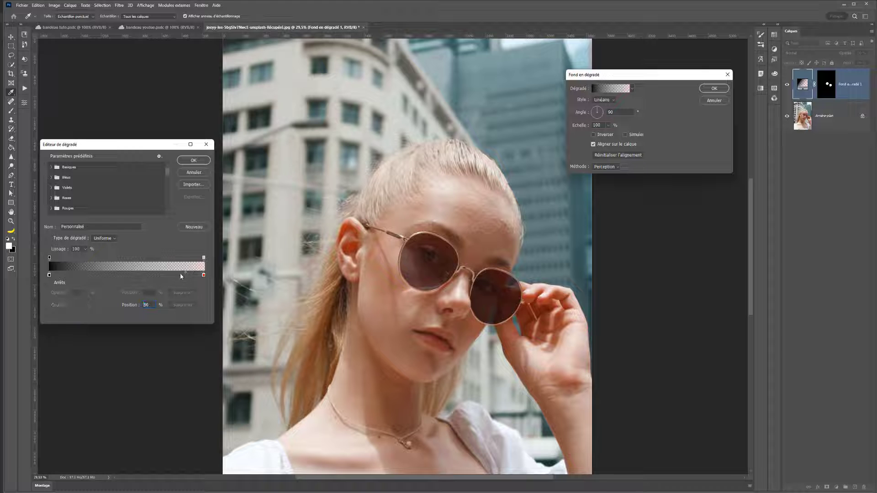
{"action": "left_click_drag", "start_coordinate": [132, 278], "coordinate": [126, 277]}
{"action": "left_click_drag", "start_coordinate": [181, 274], "coordinate": [128, 274]}
Step: Move the black color stop inward to roughly a quarter of the gradient and set the end opacity stop to about 51%
{"action": "left_click_drag", "start_coordinate": [50, 276], "coordinate": [93, 275]}
{"action": "left_click", "coordinate": [203, 257]}
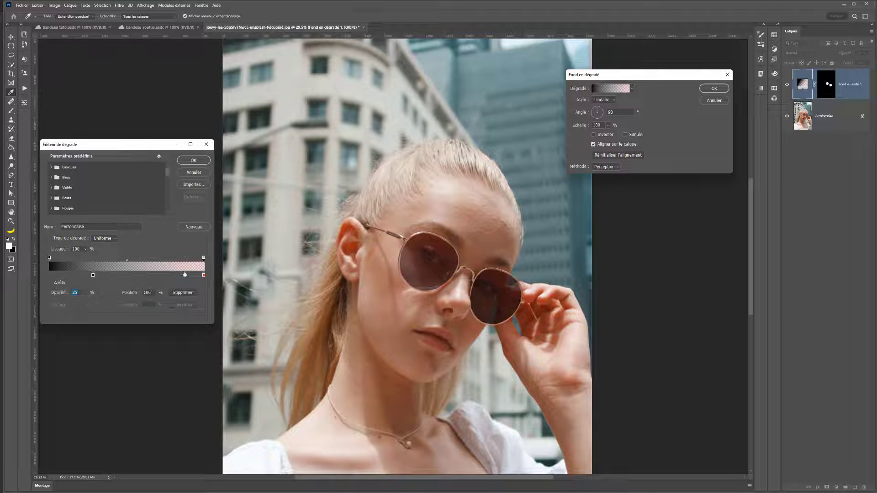
{"action": "left_click", "coordinate": [86, 294]}
{"action": "left_click_drag", "start_coordinate": [86, 300], "coordinate": [93, 301]}
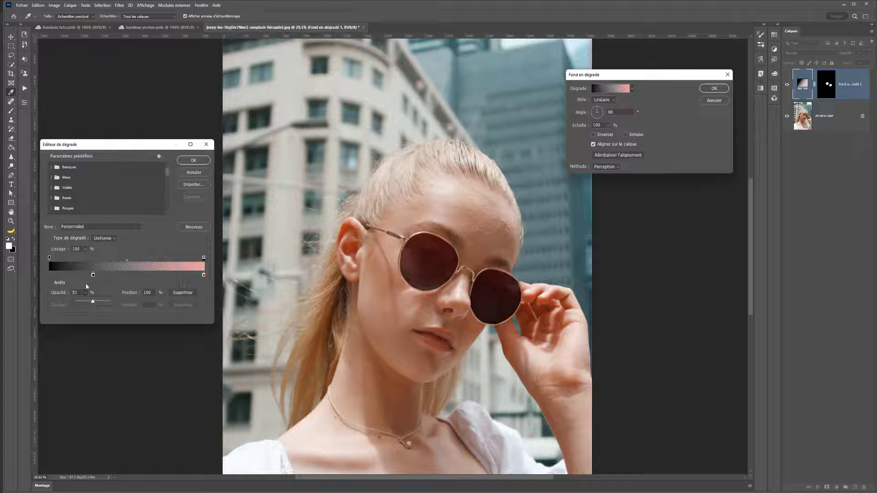
Step: Try the gradient's starting opacity stop at the 34% position, and return it to the start of the gradient
{"action": "left_click_drag", "start_coordinate": [49, 258], "coordinate": [102, 259]}
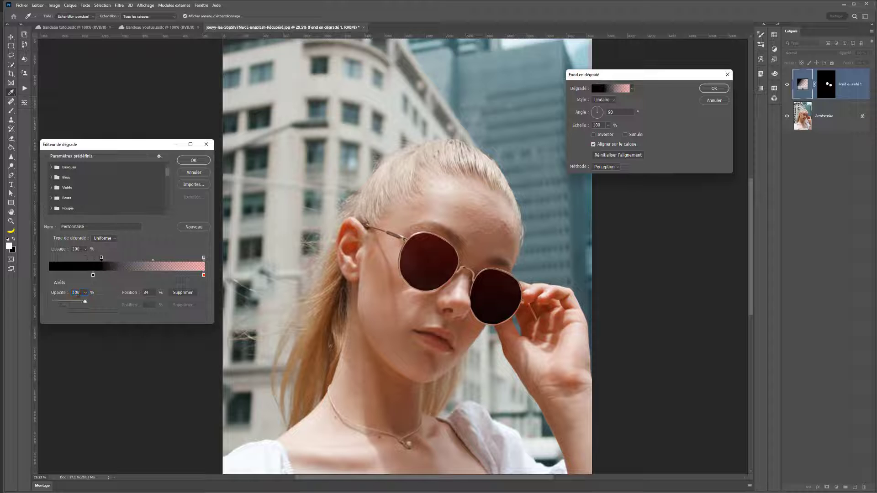
{"action": "left_click_drag", "start_coordinate": [85, 301], "coordinate": [105, 301]}
{"action": "left_click_drag", "start_coordinate": [102, 258], "coordinate": [28, 257]}
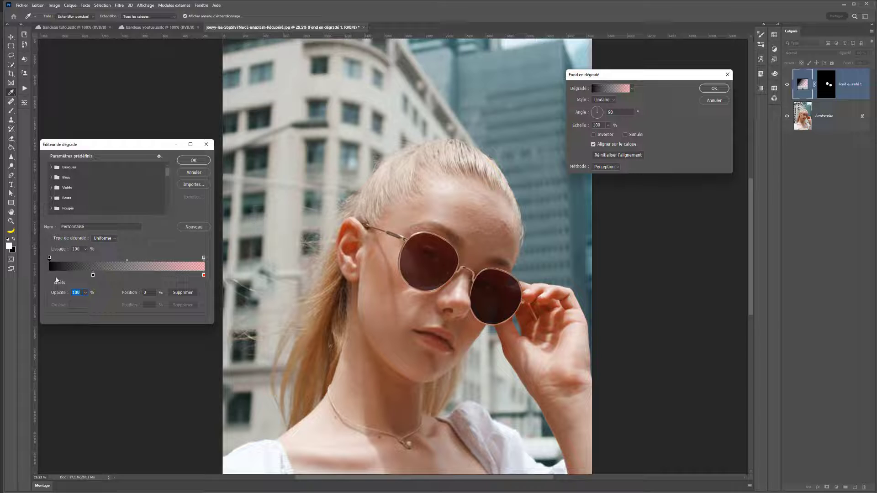
Step: Change the gradient's end color stop to blue (6572e7) and set its end opacity stop to about 40%
{"action": "left_click", "coordinate": [204, 276]}
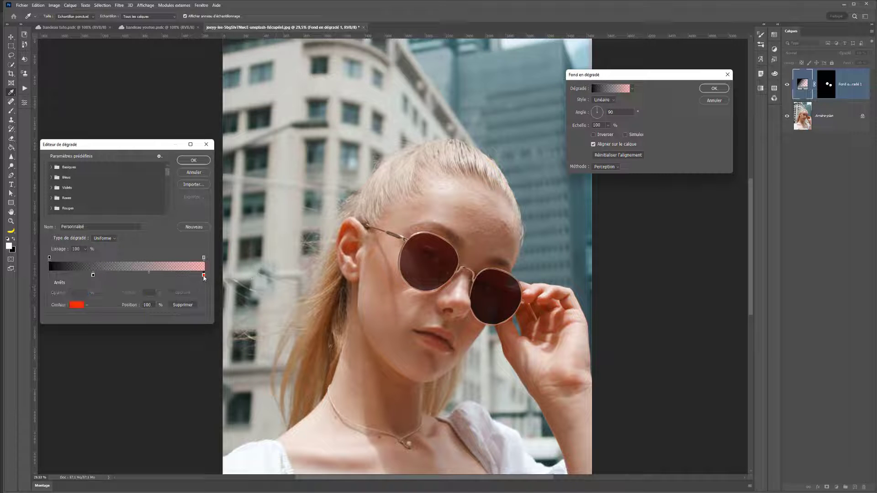
{"action": "left_click", "coordinate": [76, 305]}
{"action": "left_click", "coordinate": [208, 320]}
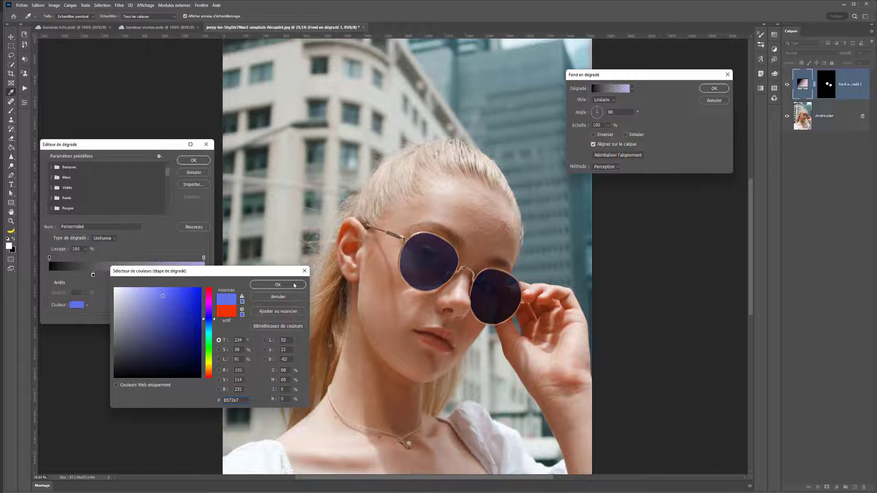
{"action": "left_click", "coordinate": [277, 285]}
{"action": "left_click", "coordinate": [204, 257]}
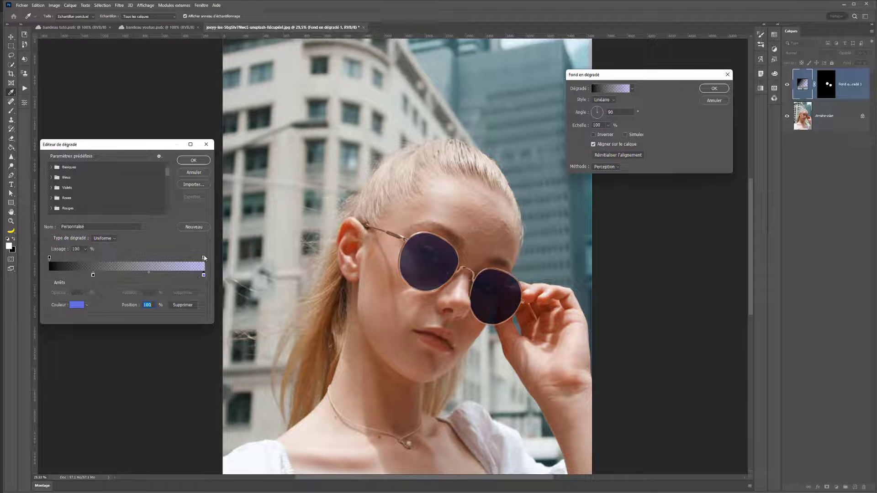
{"action": "left_click", "coordinate": [87, 292]}
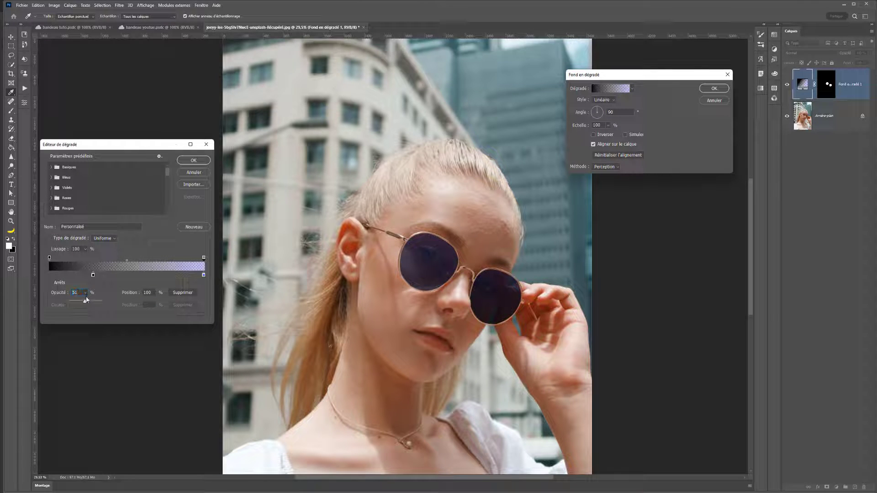
{"action": "left_click_drag", "start_coordinate": [84, 300], "coordinate": [79, 301]}
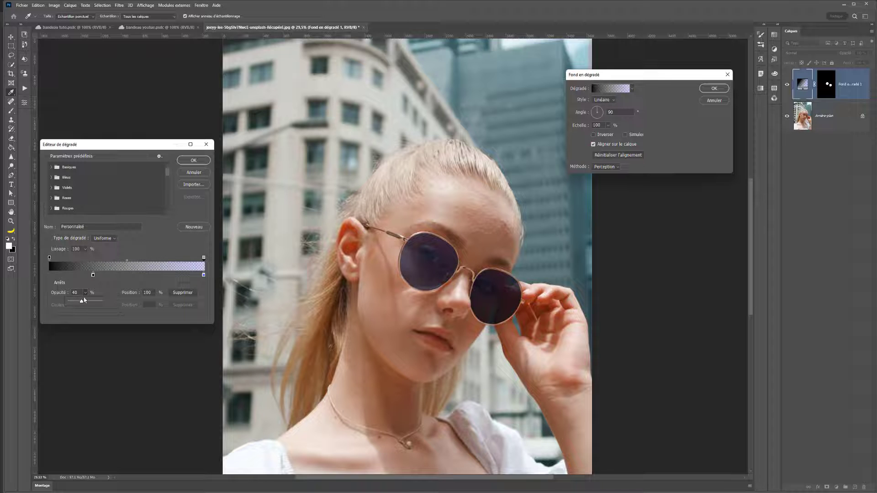
Step: Try an extra black color stop at about 81% of the gradient, and remove it again
{"action": "left_click", "coordinate": [93, 274]}
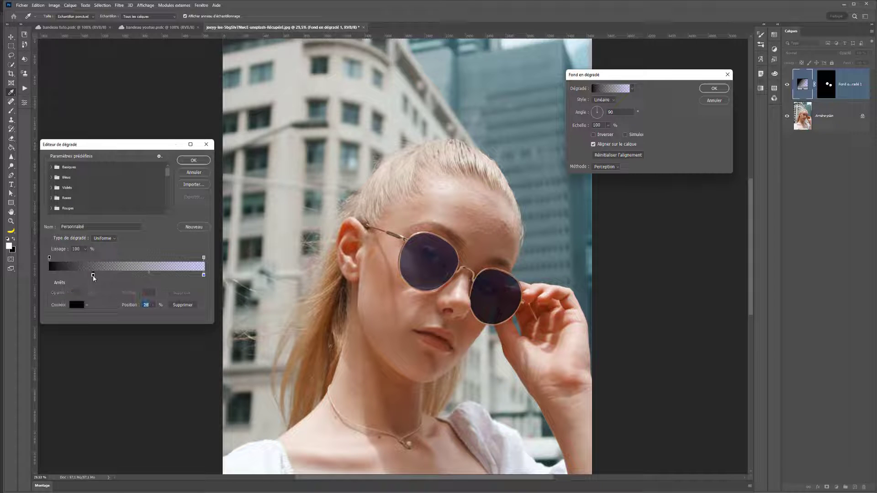
{"action": "left_click_drag", "start_coordinate": [148, 274], "coordinate": [167, 274]}
{"action": "left_click", "coordinate": [137, 275]}
{"action": "key", "text": "ctrl+z"}
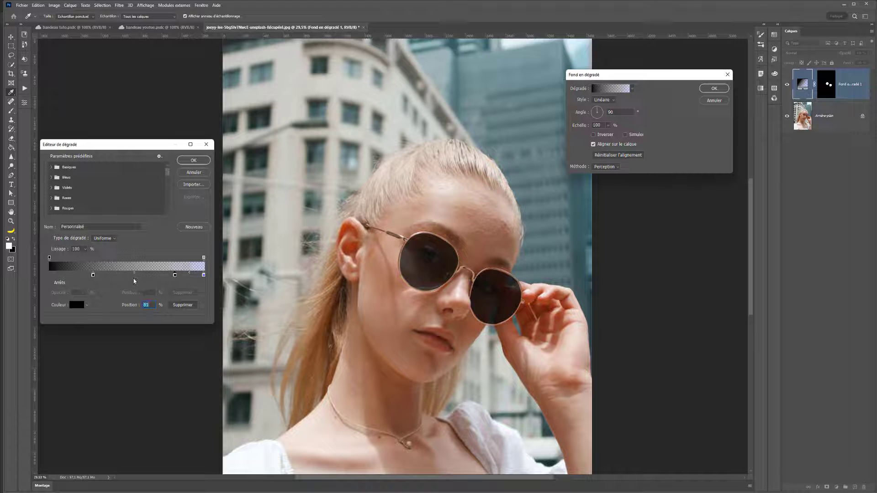
{"action": "left_click_drag", "start_coordinate": [134, 274], "coordinate": [174, 275]}
{"action": "left_click_drag", "start_coordinate": [175, 275], "coordinate": [165, 307]}
Step: Move the black color stop back near the gradient's start and the starting opacity stop to the 25% position
{"action": "left_click", "coordinate": [93, 276]}
{"action": "left_click_drag", "start_coordinate": [149, 272], "coordinate": [174, 275]}
{"action": "left_click_drag", "start_coordinate": [94, 277], "coordinate": [89, 259]}
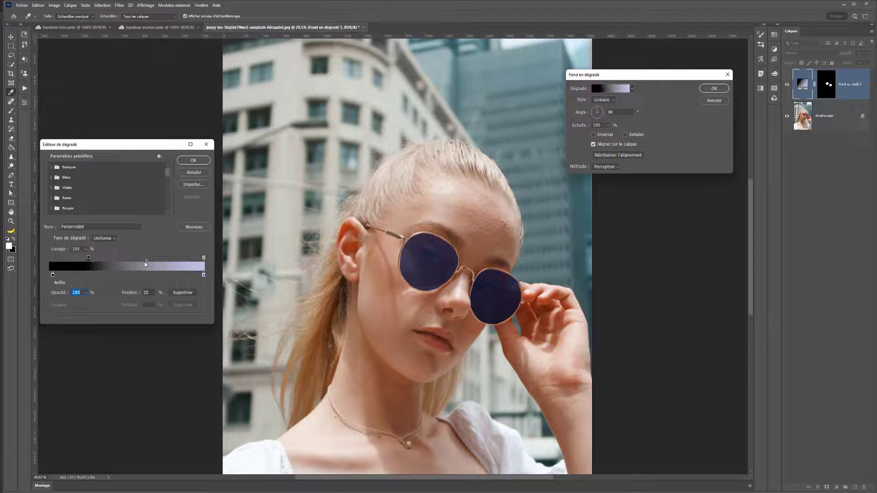
Step: Shift the opacity midpoint toward the dark end, add an opacity stop at the 52% position, and accept the edited gradient
{"action": "left_click", "coordinate": [146, 261]}
{"action": "left_click", "coordinate": [150, 257]}
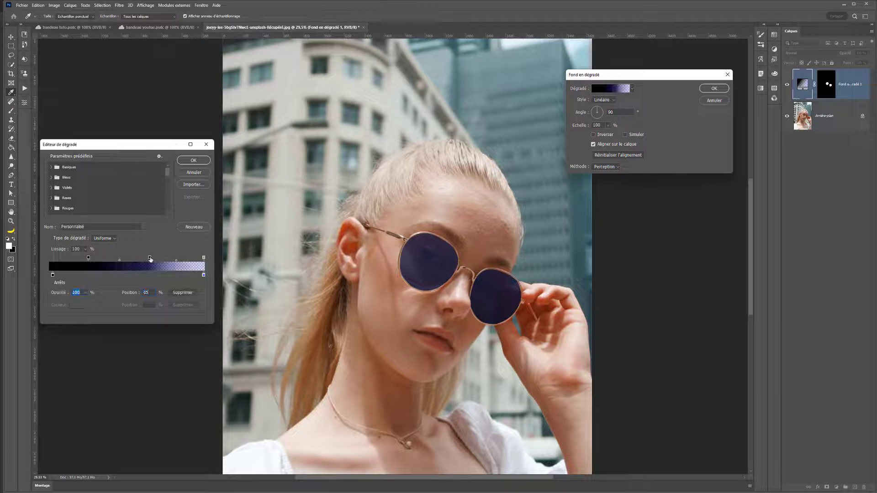
{"action": "key", "text": "ctrl+z"}
{"action": "left_click_drag", "start_coordinate": [146, 260], "coordinate": [118, 261]}
{"action": "left_click", "coordinate": [129, 258]}
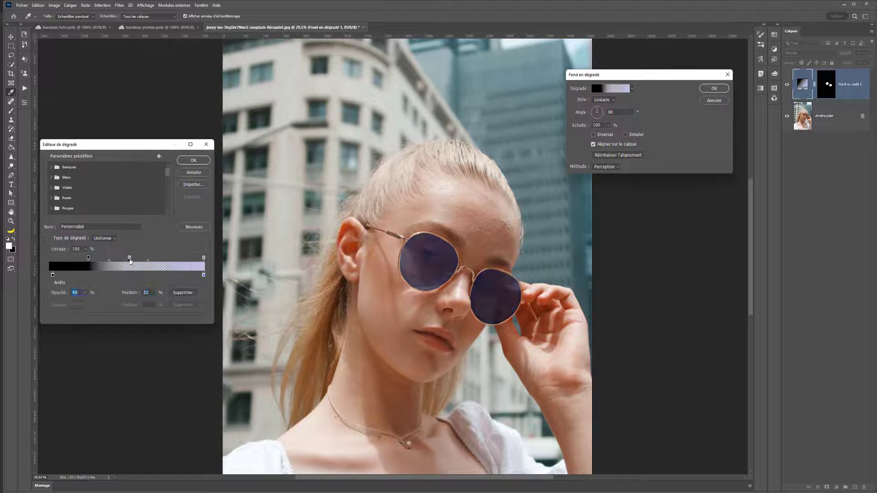
{"action": "left_click", "coordinate": [193, 160]}
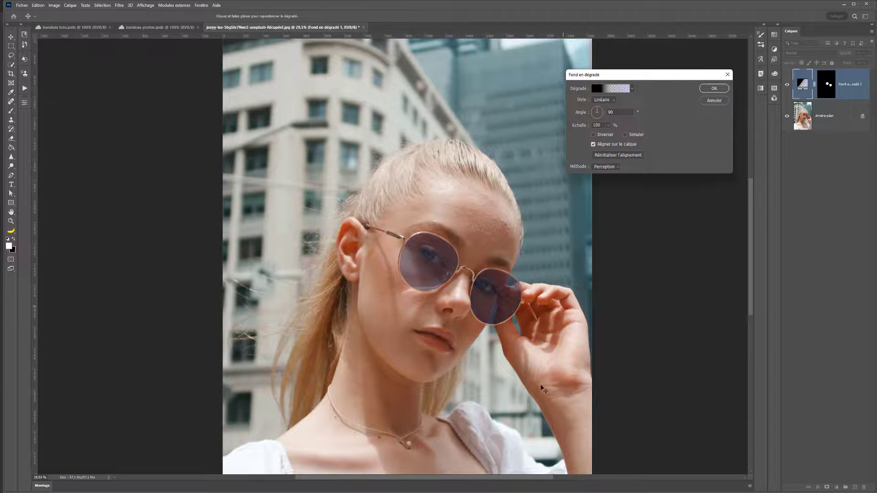
Step: Rotate the gradient fill to an angle of about 113.57° across the lenses and apply the fill settings
{"action": "scroll", "coordinate": [450, 228], "scroll_direction": "down", "scroll_amount": 3}
{"action": "scroll", "coordinate": [449, 228], "scroll_direction": "up", "scroll_amount": 10}
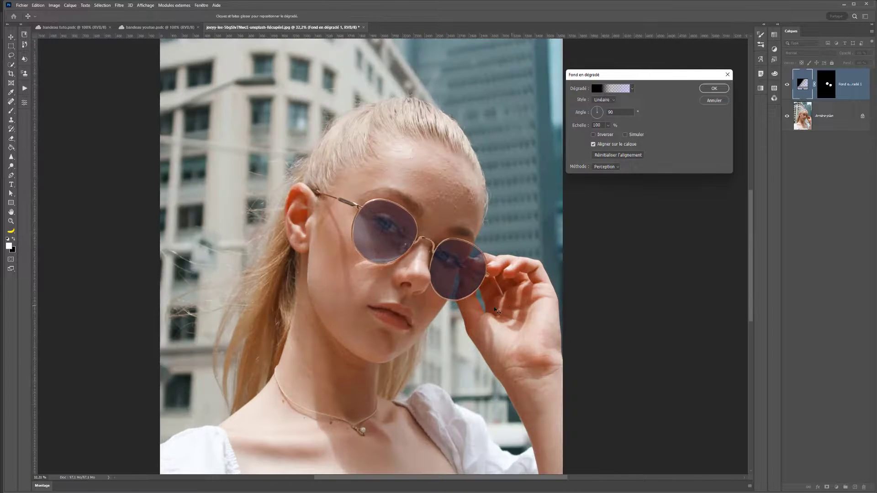
{"action": "scroll", "coordinate": [375, 280], "scroll_direction": "up", "scroll_amount": 2}
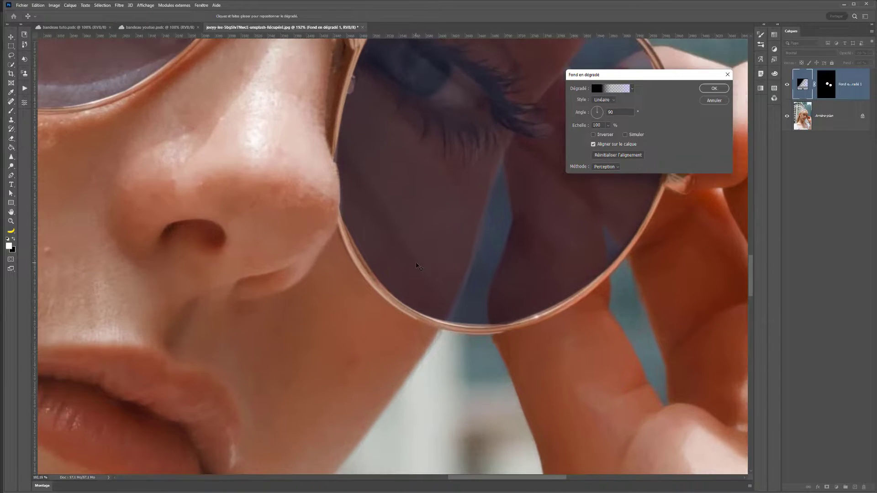
{"action": "scroll", "coordinate": [447, 242], "scroll_direction": "down", "scroll_amount": 3}
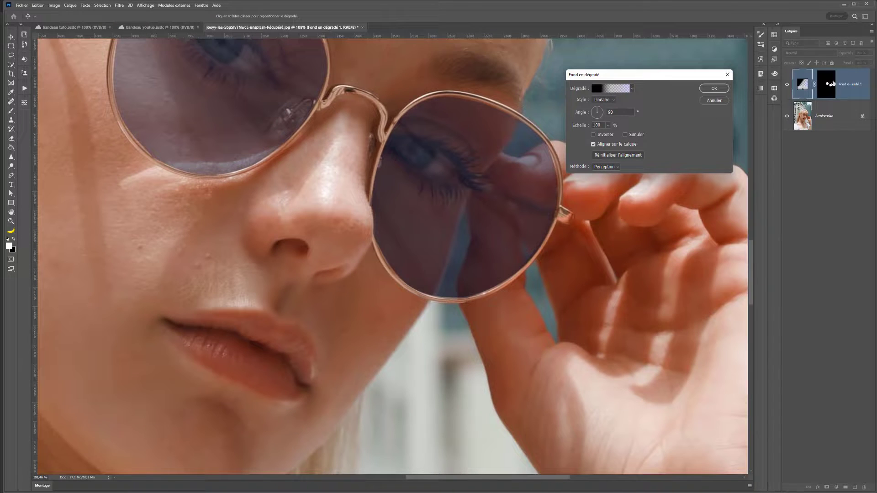
{"action": "scroll", "coordinate": [405, 185], "scroll_direction": "down", "scroll_amount": 4}
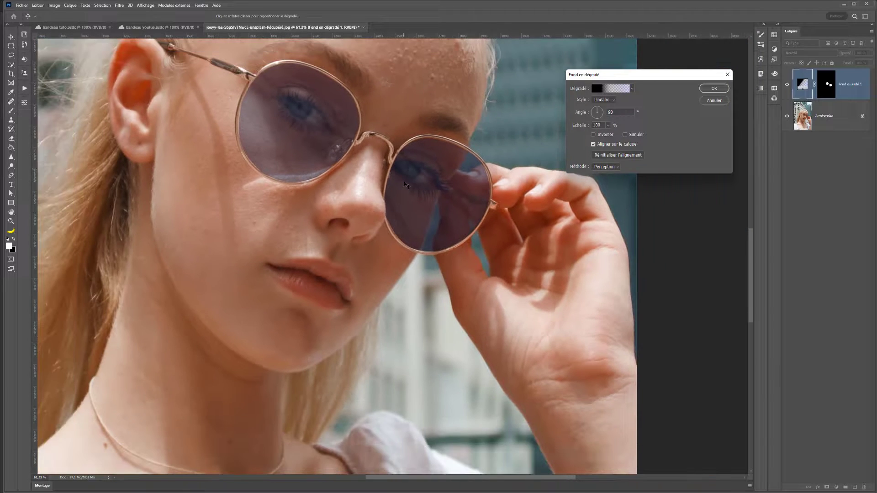
{"action": "left_click_drag", "start_coordinate": [408, 157], "coordinate": [378, 202]}
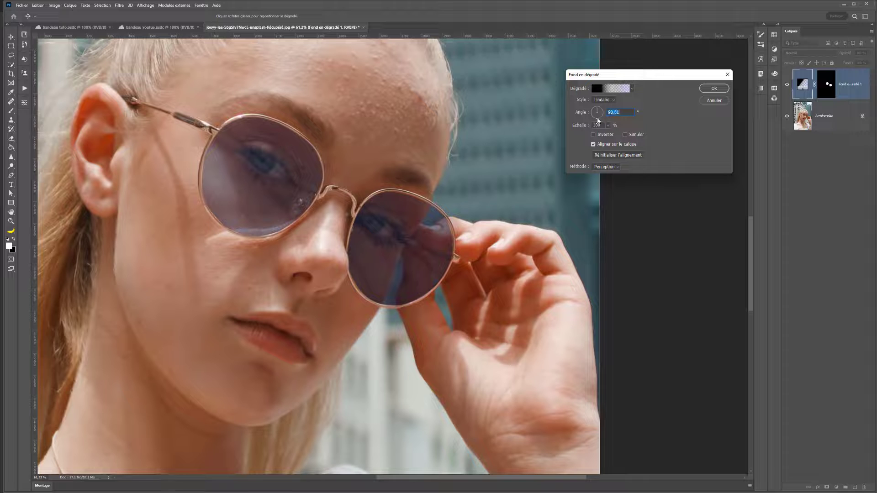
{"action": "left_click_drag", "start_coordinate": [594, 109], "coordinate": [591, 109]}
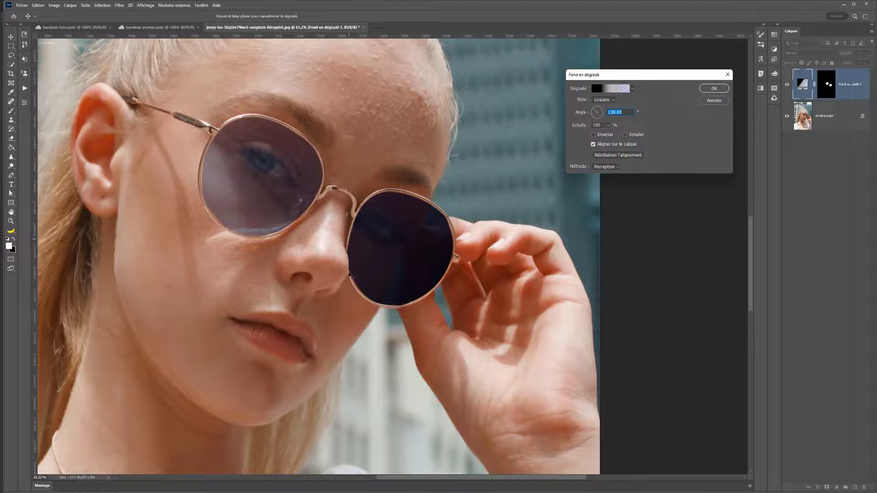
{"action": "left_click", "coordinate": [599, 111]}
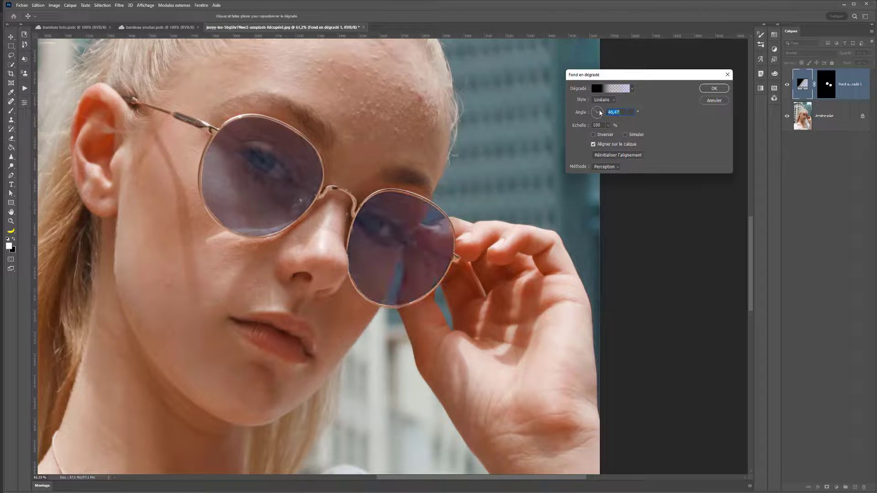
{"action": "left_click", "coordinate": [599, 111]}
{"action": "left_click_drag", "start_coordinate": [599, 111], "coordinate": [594, 105]}
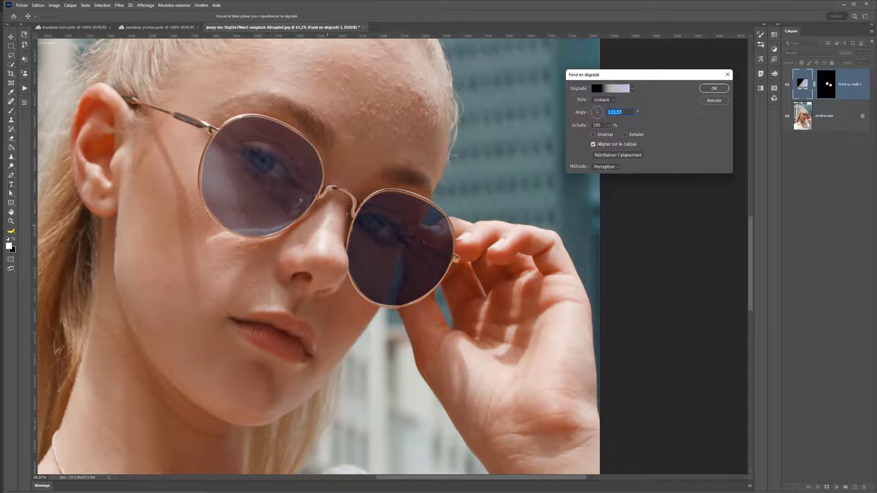
{"action": "left_click", "coordinate": [707, 90]}
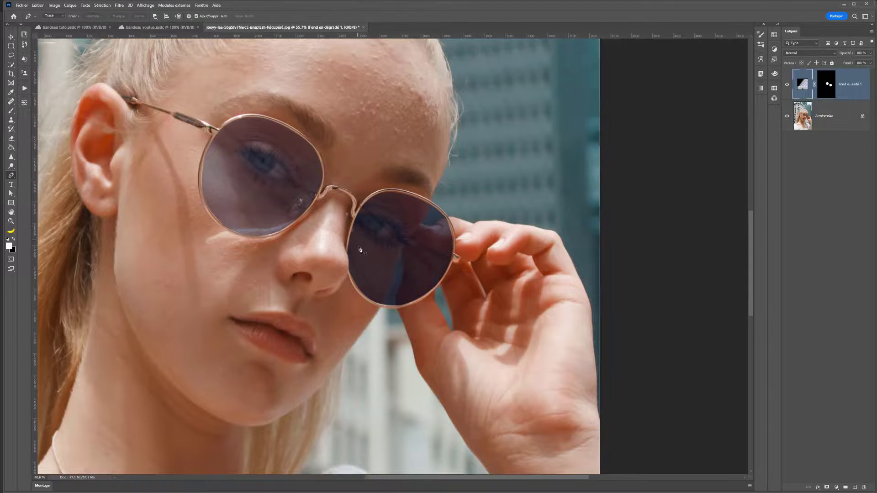
Step: Target the gradient fill layer's mask and set up a hard round brush of about 4 px with 100% hardness
{"action": "scroll", "coordinate": [360, 251], "scroll_direction": "down", "scroll_amount": 12}
{"action": "scroll", "coordinate": [369, 258], "scroll_direction": "up", "scroll_amount": 1}
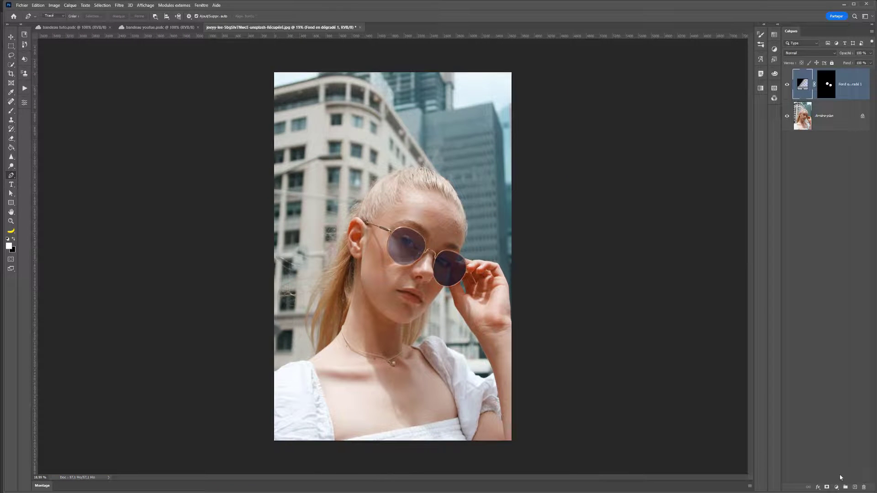
{"action": "scroll", "coordinate": [386, 201], "scroll_direction": "up", "scroll_amount": 18}
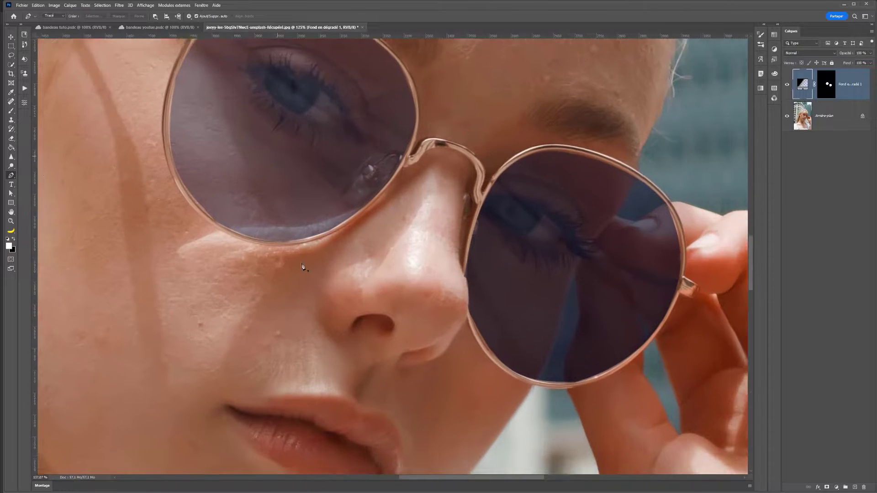
{"action": "scroll", "coordinate": [196, 201], "scroll_direction": "up", "scroll_amount": 5}
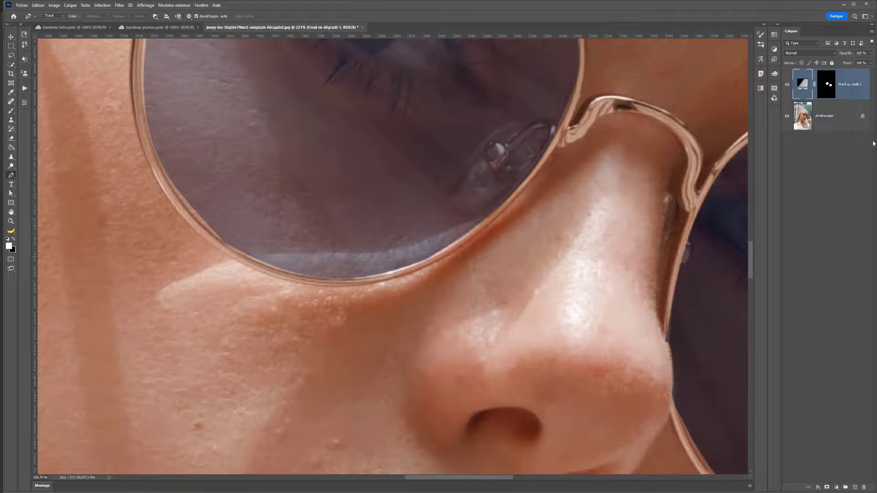
{"action": "left_click", "coordinate": [832, 89]}
{"action": "left_click", "coordinate": [11, 111]}
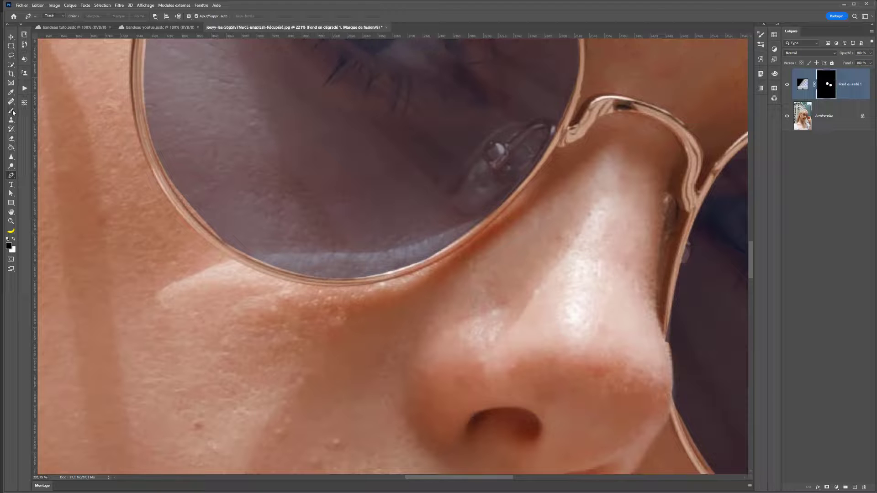
{"action": "right_click", "coordinate": [366, 189]}
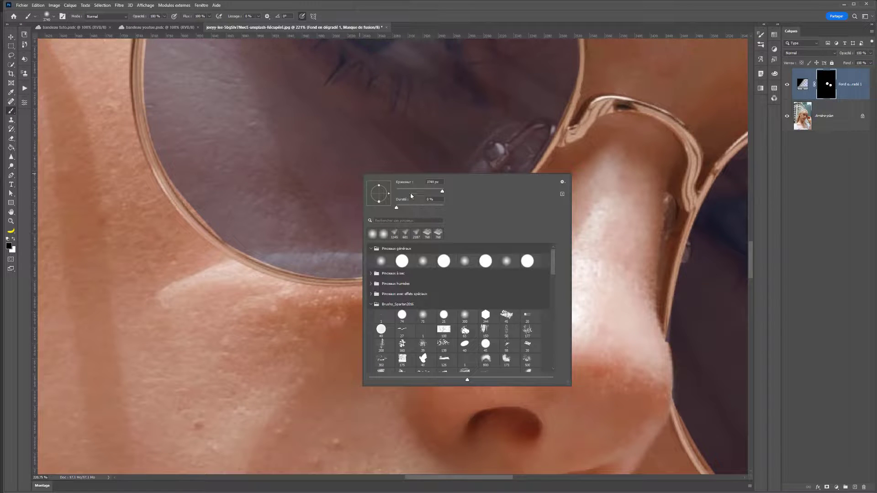
{"action": "left_click", "coordinate": [403, 189]}
{"action": "left_click_drag", "start_coordinate": [431, 208], "coordinate": [451, 208]}
{"action": "left_click", "coordinate": [397, 192]}
{"action": "key", "text": "Return"}
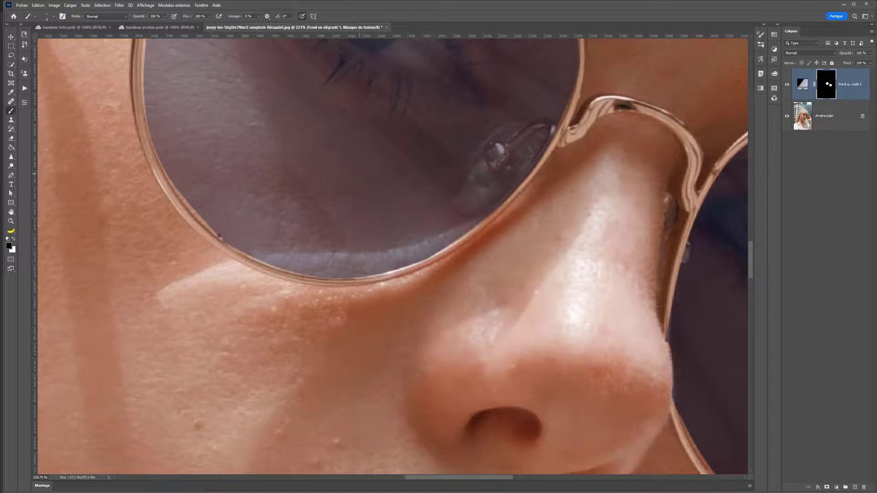
Step: Switch to white, enlarge the brush slightly, and paint the mask along the left lens's outer edge to complete the tint
{"action": "left_click", "coordinate": [13, 239]}
{"action": "right_click", "coordinate": [235, 218]}
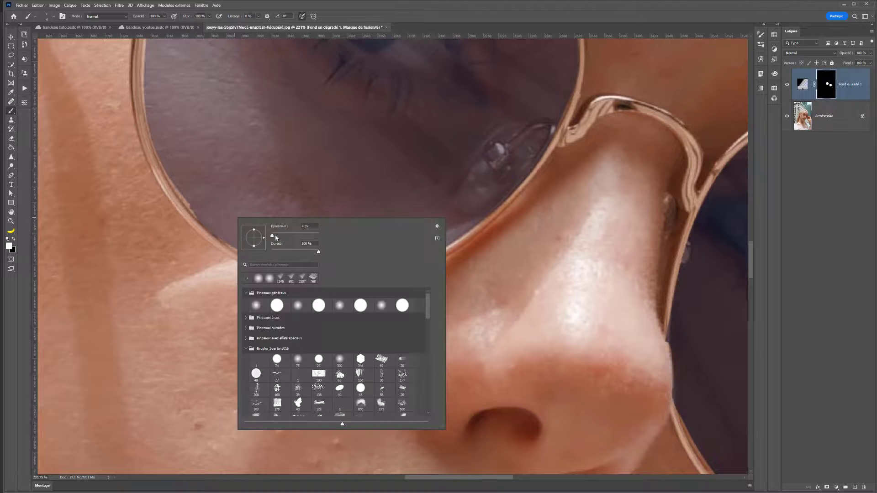
{"action": "left_click_drag", "start_coordinate": [273, 235], "coordinate": [278, 235]}
{"action": "key", "text": "Return"}
{"action": "mouse_move", "coordinate": [171, 158]}
{"action": "left_mouse_down"}
{"action": "mouse_move", "coordinate": [203, 208]}
{"action": "mouse_move", "coordinate": [192, 194]}
{"action": "mouse_move", "coordinate": [207, 176]}
{"action": "mouse_move", "coordinate": [237, 278]}
{"action": "mouse_move", "coordinate": [227, 342]}
{"action": "mouse_move", "coordinate": [197, 285]}
{"action": "mouse_move", "coordinate": [191, 228]}
{"action": "mouse_move", "coordinate": [205, 170]}
{"action": "left_mouse_up"}
Step: Touch up the mask along the rims of both lenses, alternating between black and white paint
{"action": "scroll", "coordinate": [287, 247], "scroll_direction": "down", "scroll_amount": 10}
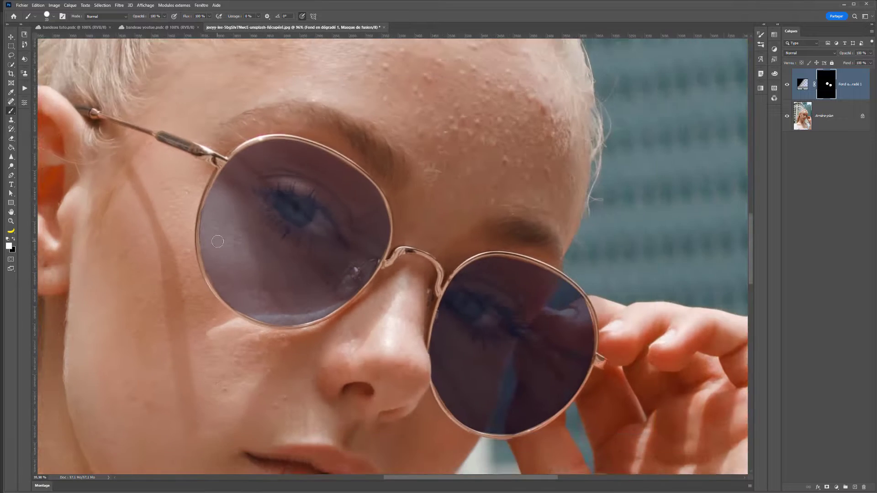
{"action": "scroll", "coordinate": [195, 254], "scroll_direction": "up", "scroll_amount": 7}
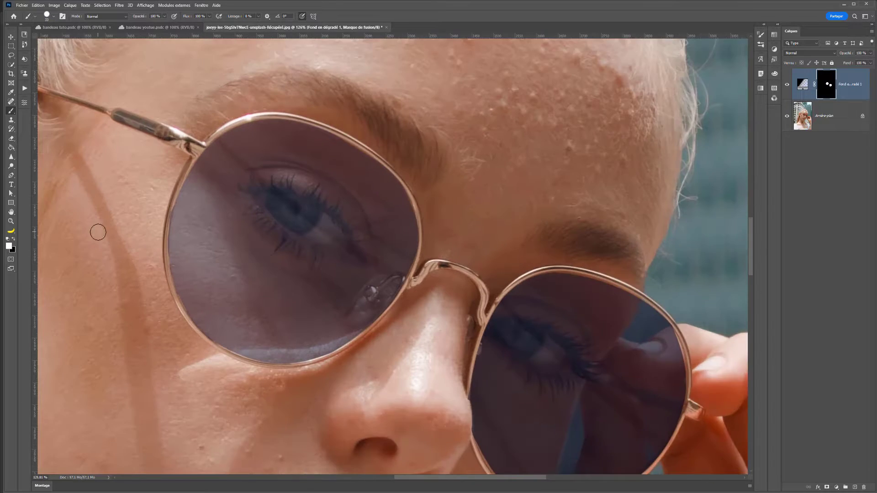
{"action": "key", "text": "x"}
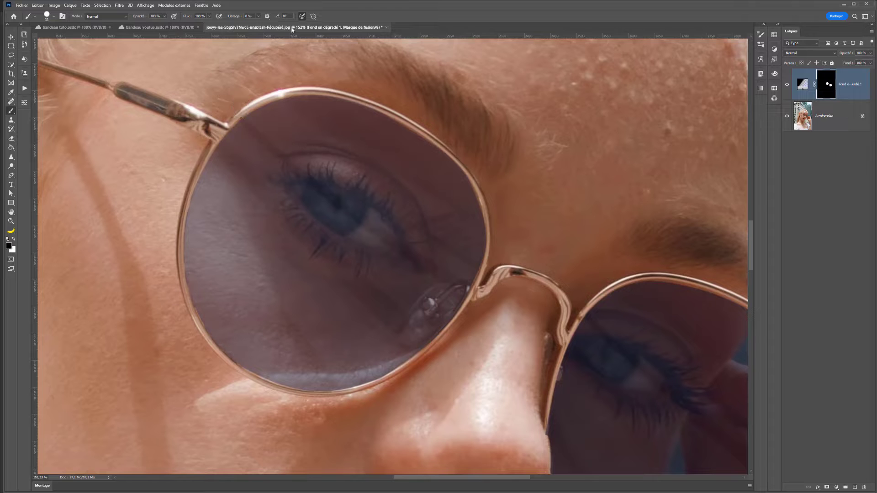
{"action": "mouse_move", "coordinate": [501, 417]}
{"action": "left_mouse_down"}
{"action": "mouse_move", "coordinate": [206, 220]}
{"action": "mouse_move", "coordinate": [201, 264]}
{"action": "left_mouse_up"}
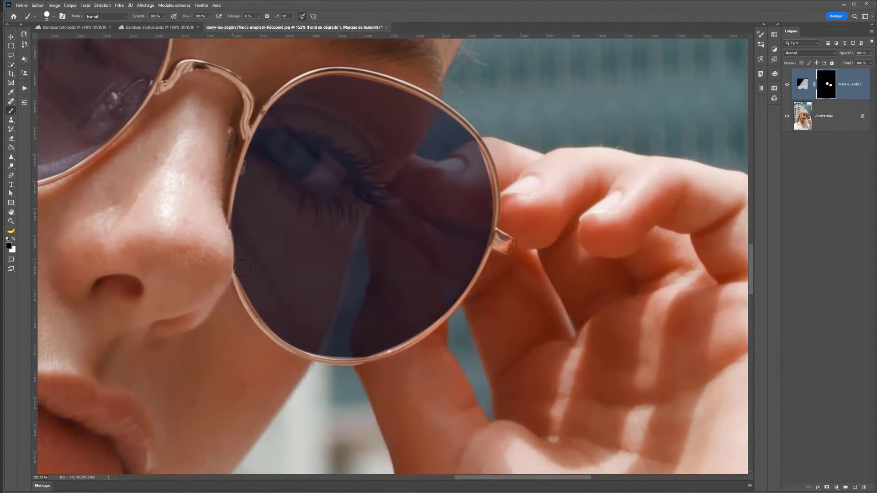
{"action": "key", "text": "x"}
{"action": "key", "text": "x"}
{"action": "scroll", "coordinate": [253, 325], "scroll_direction": "down", "scroll_amount": 10}
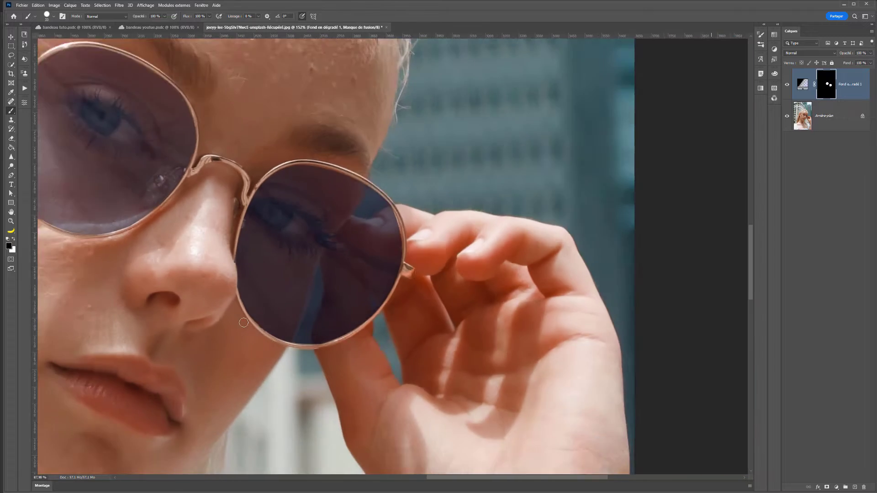